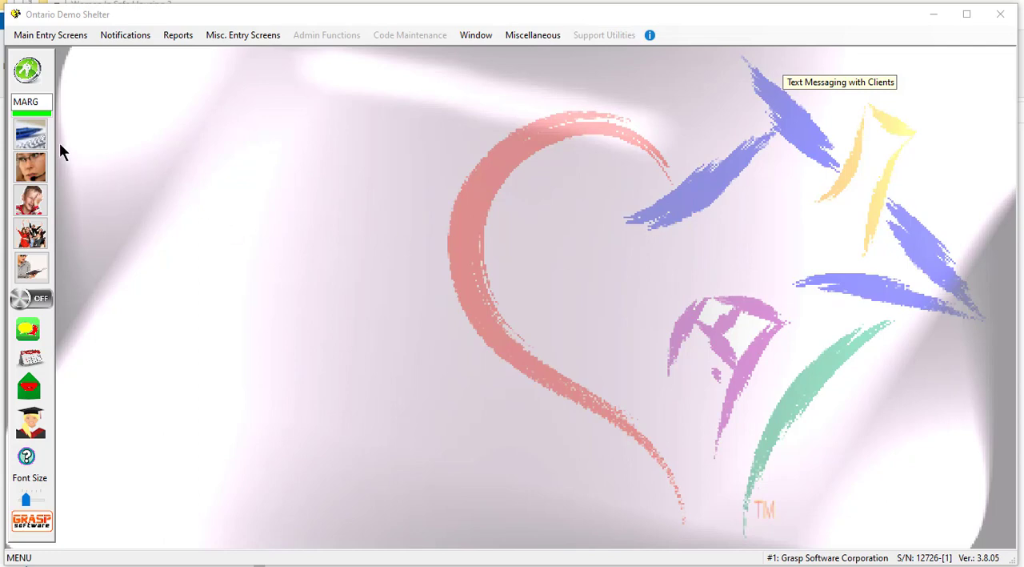
# Open the Client Workbook, search the client lookup by partial first name, and load client 1011's record.
pyautogui.click(38, 135)
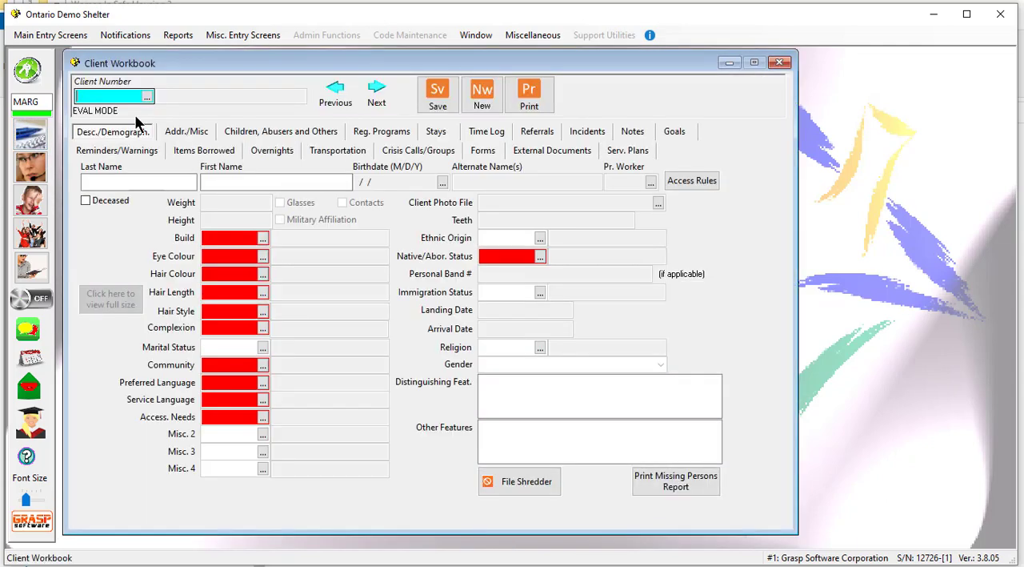
pyautogui.click(147, 97)
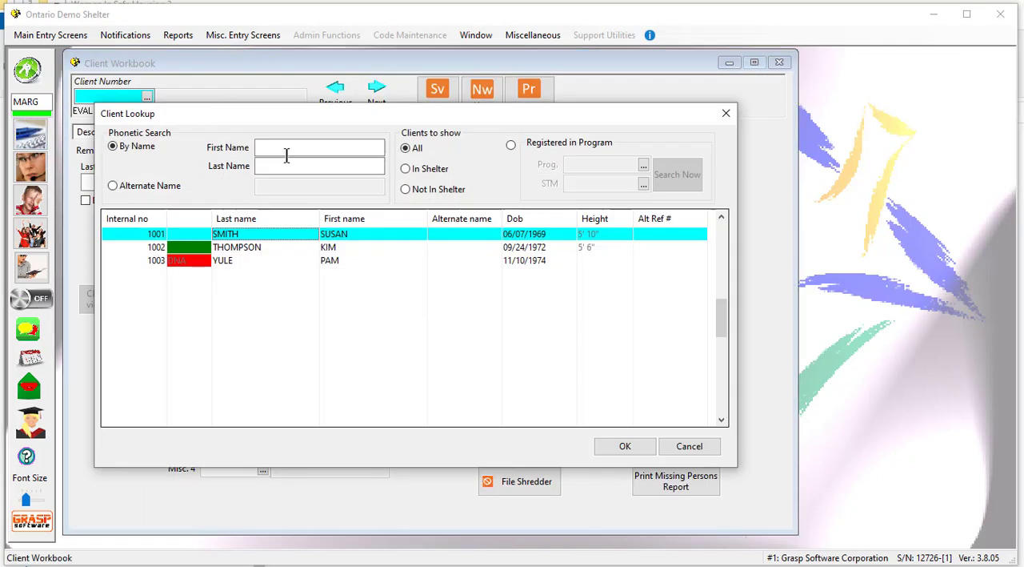
pyautogui.click(286, 154)
pyautogui.write('CIN')
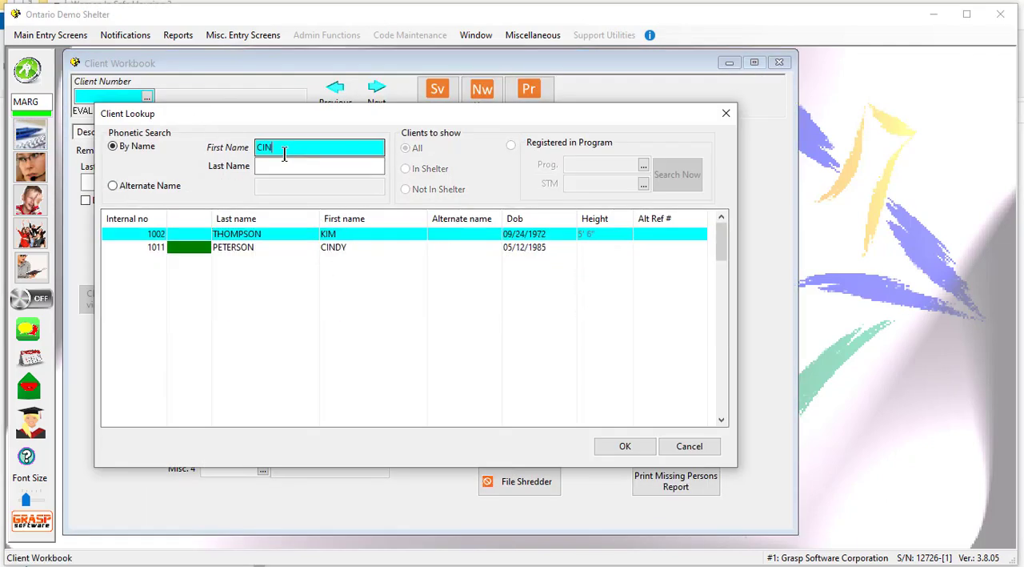
pyautogui.click(377, 247)
pyautogui.click(609, 448)
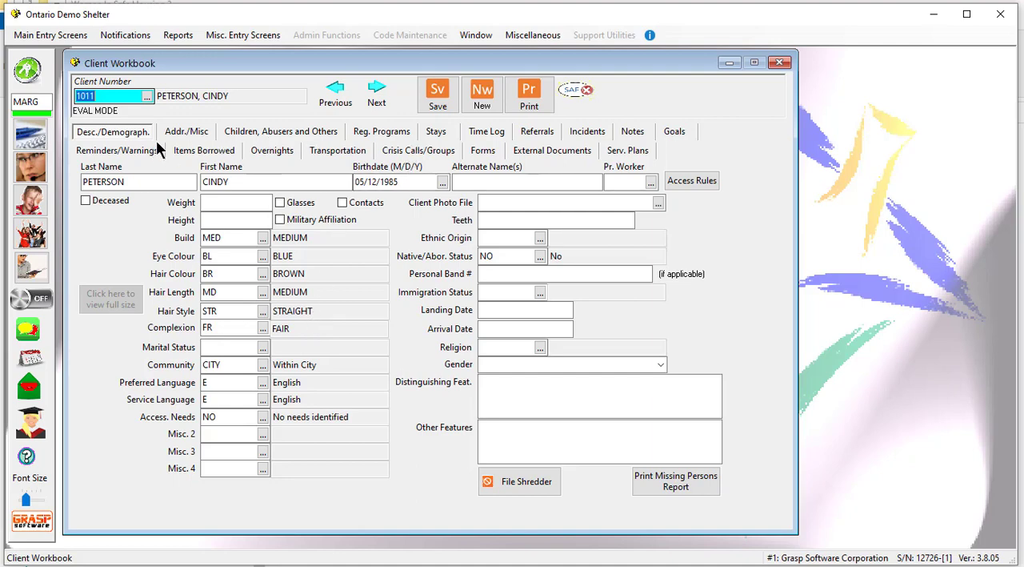
# Start a new time log item for the client and date it November 6, 2020.
pyautogui.click(491, 134)
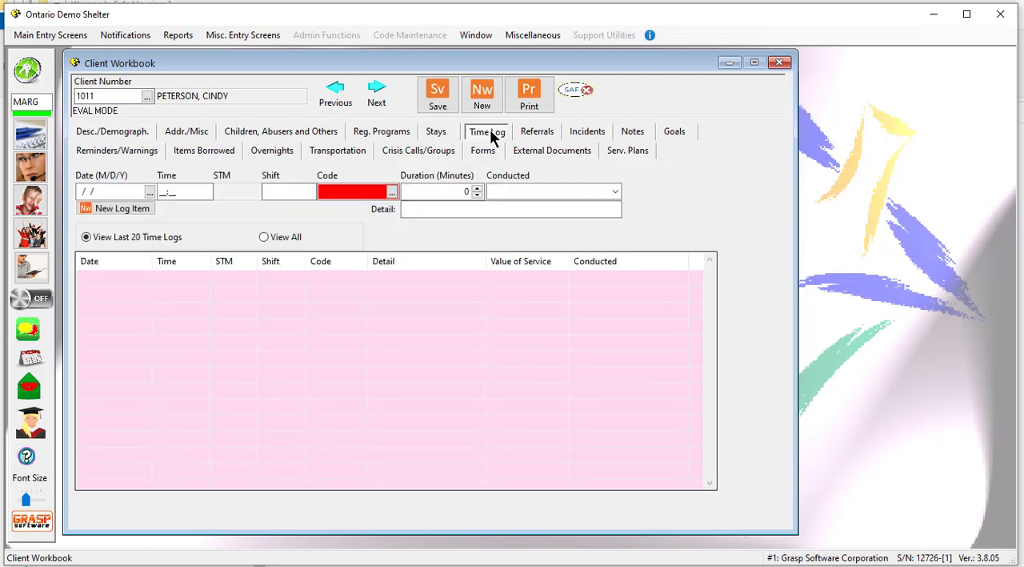
pyautogui.click(132, 211)
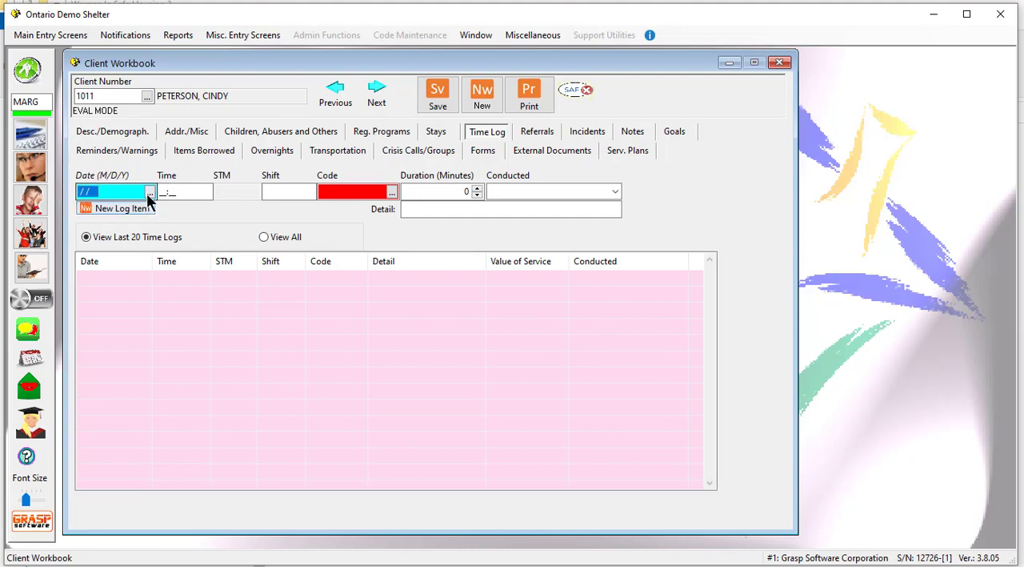
pyautogui.click(150, 192)
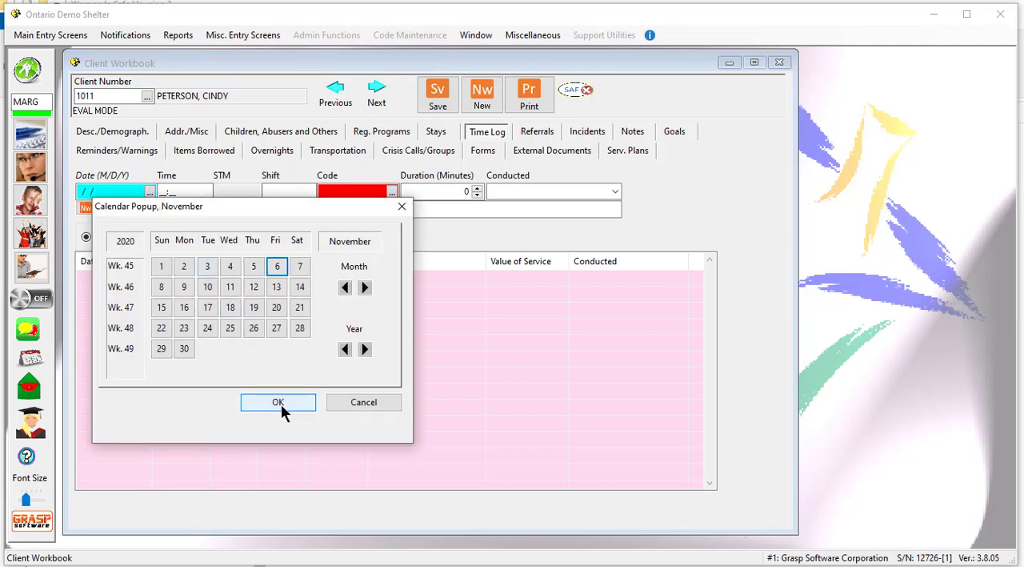
pyautogui.click(285, 404)
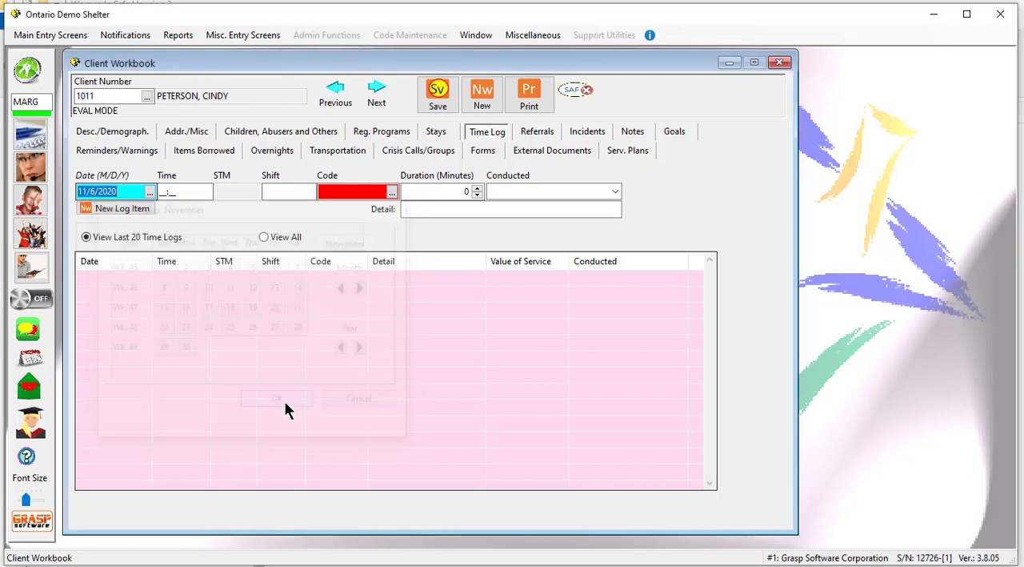
# Set the log item's service code to TH-INT, THSP - Intake Assessment.
pyautogui.click(392, 193)
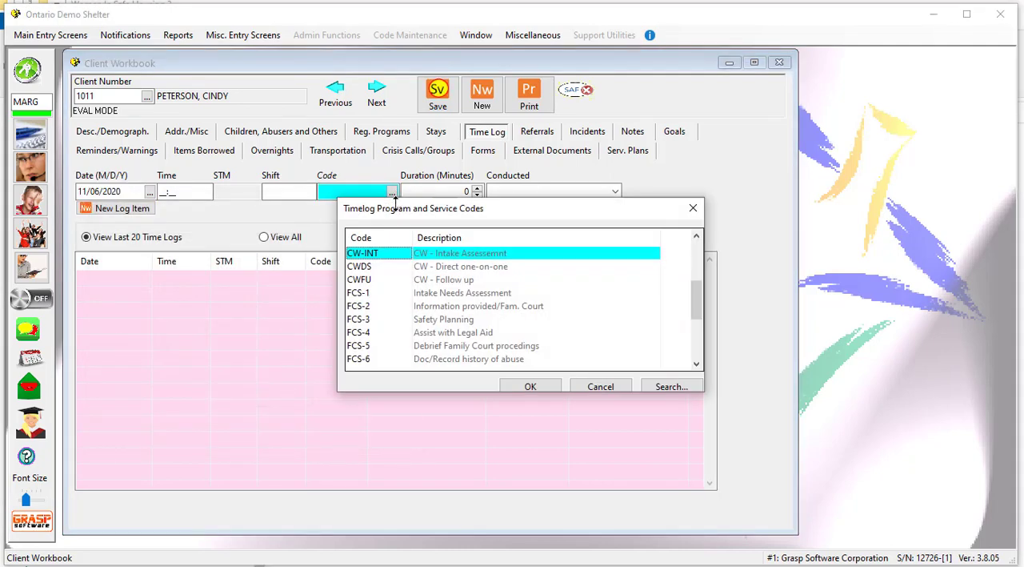
pyautogui.click(407, 273)
pyautogui.click(405, 270)
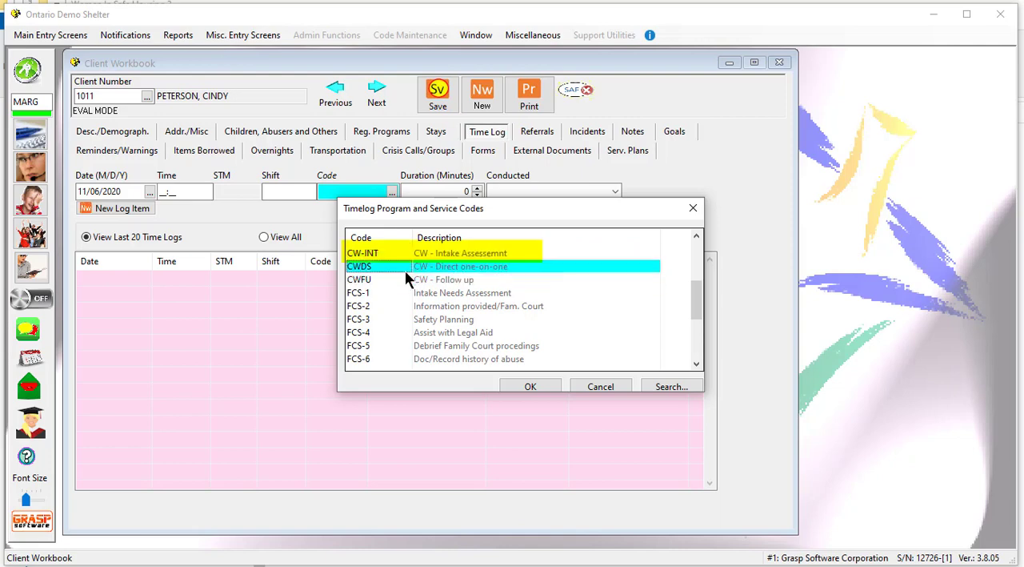
pyautogui.click(366, 256)
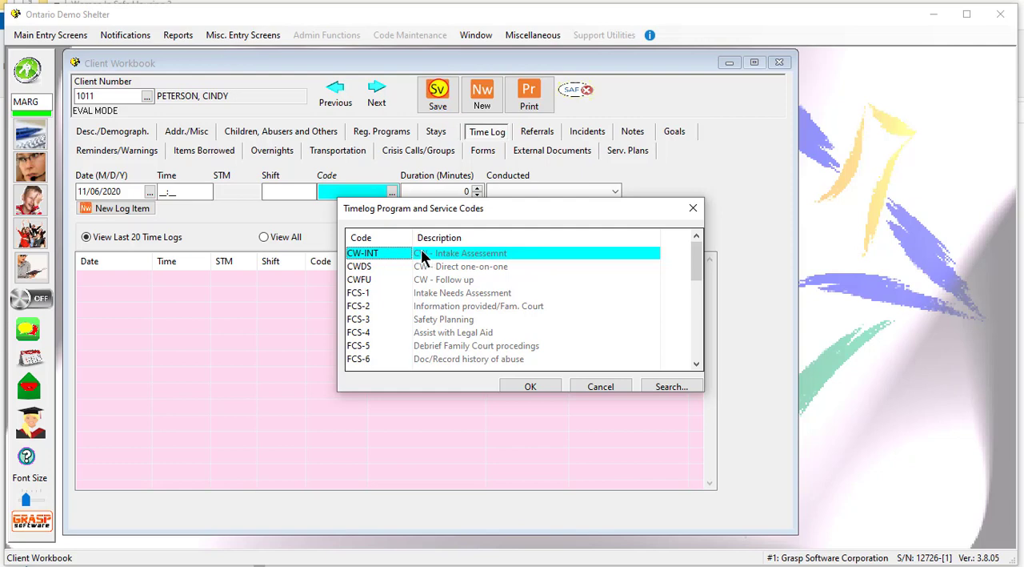
pyautogui.scroll(-10, 402, 251)
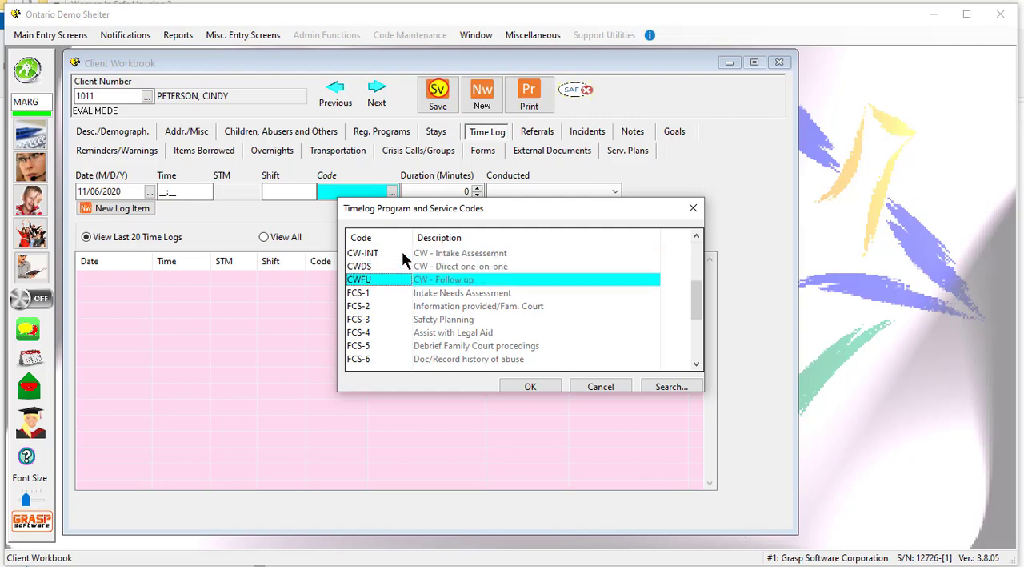
pyautogui.scroll(-3, 401, 250)
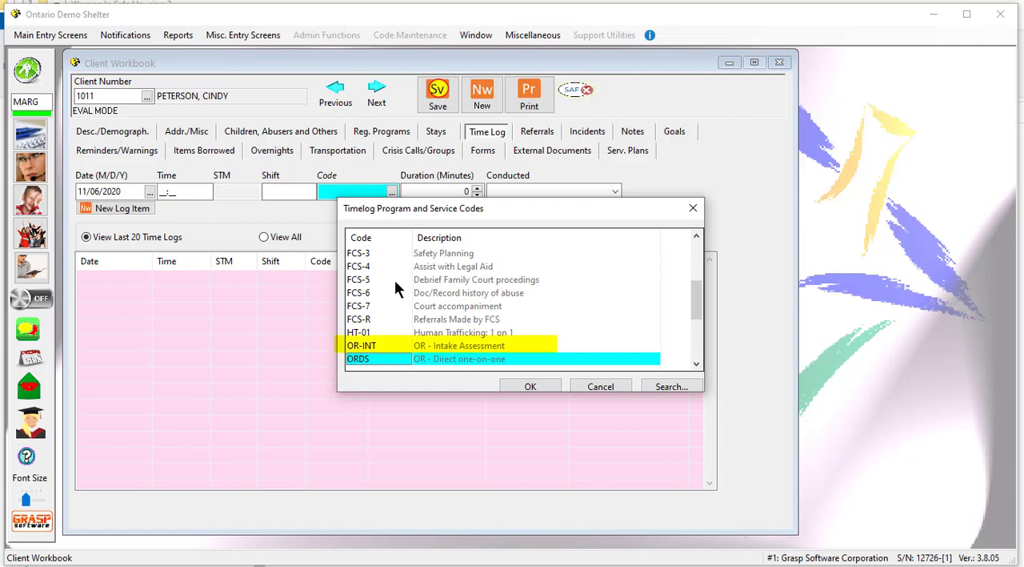
pyautogui.scroll(1, 393, 284)
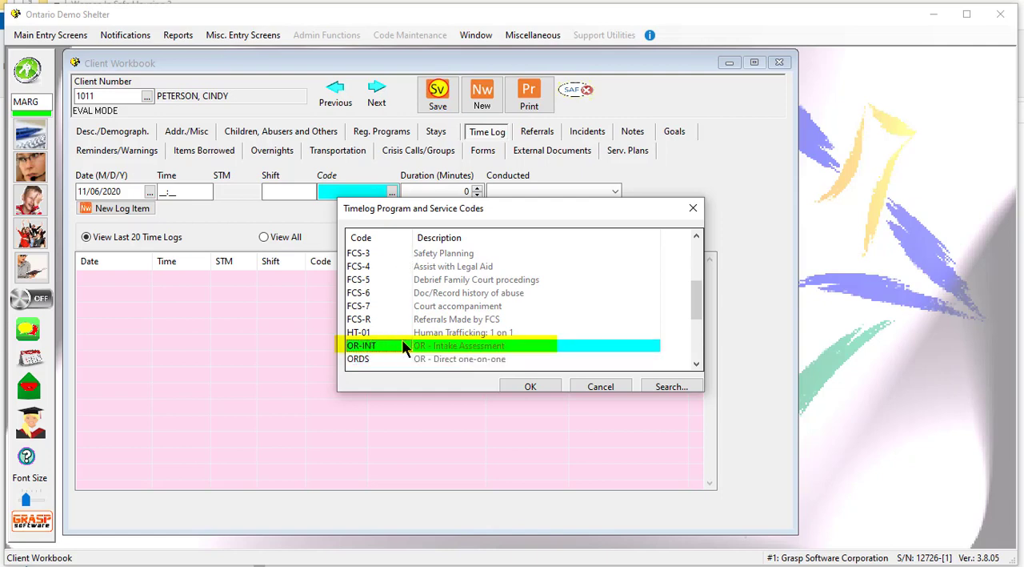
pyautogui.scroll(-9, 402, 343)
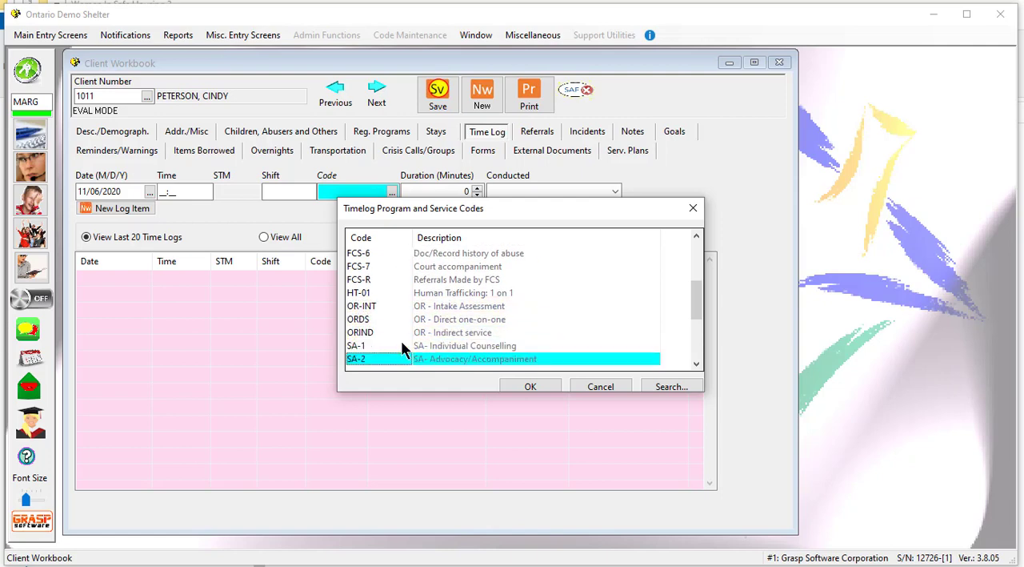
pyautogui.click(362, 335)
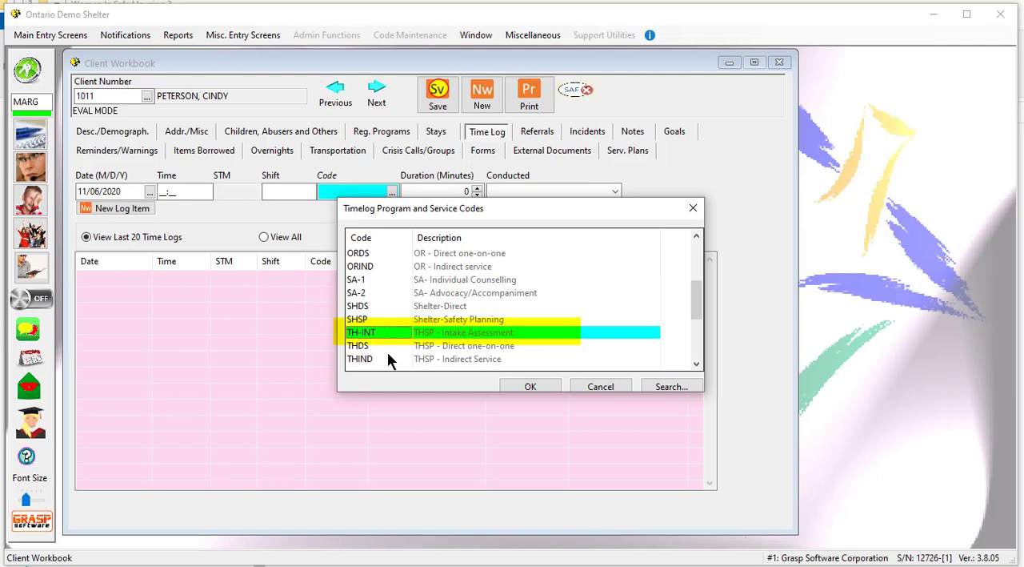
pyautogui.click(524, 386)
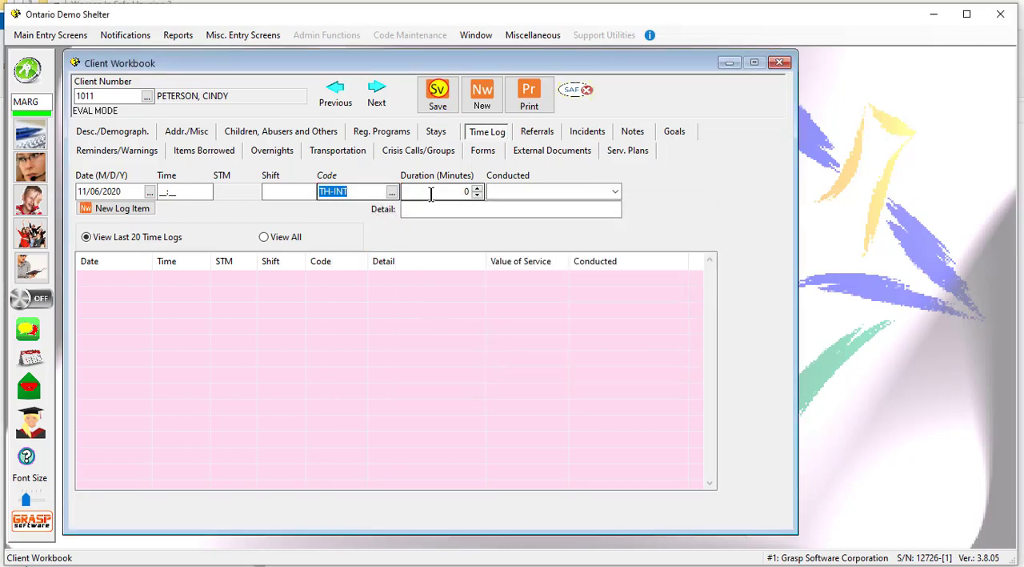
# Set the log item's duration to 45 minutes and its conducted method to 1 - In Person -ENG.
pyautogui.press('Tab')
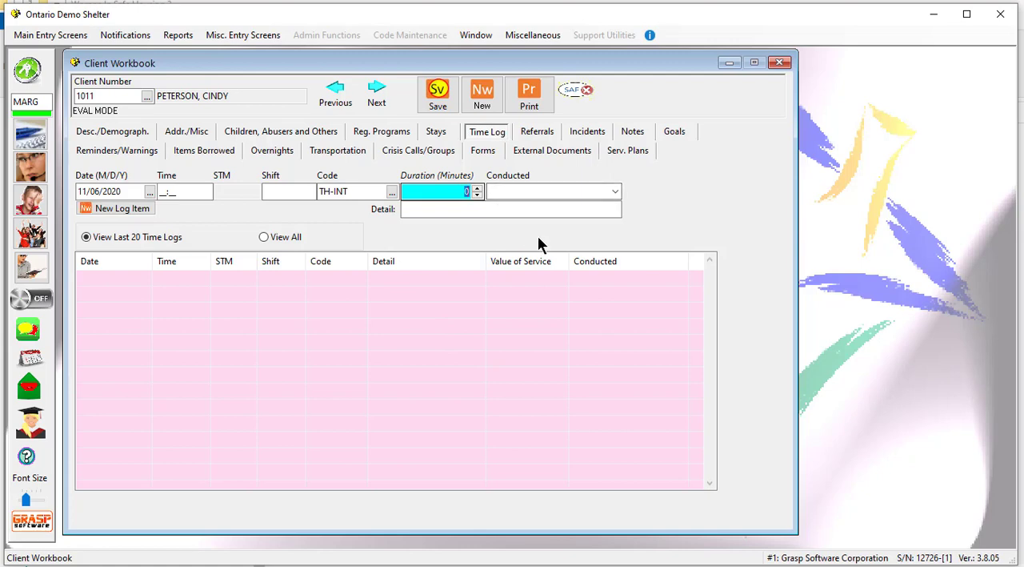
pyautogui.write('45')
pyautogui.click(615, 191)
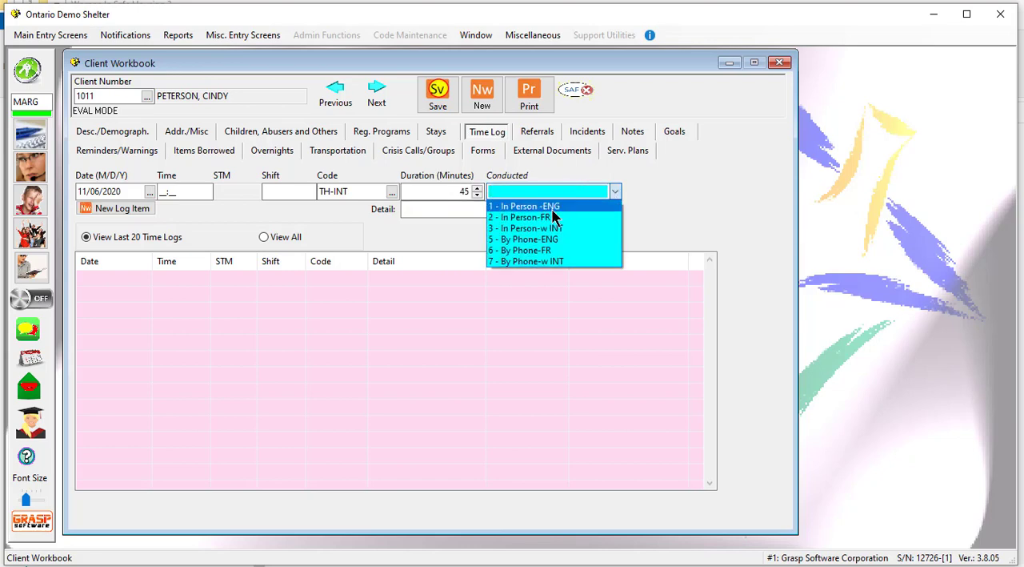
pyautogui.click(550, 206)
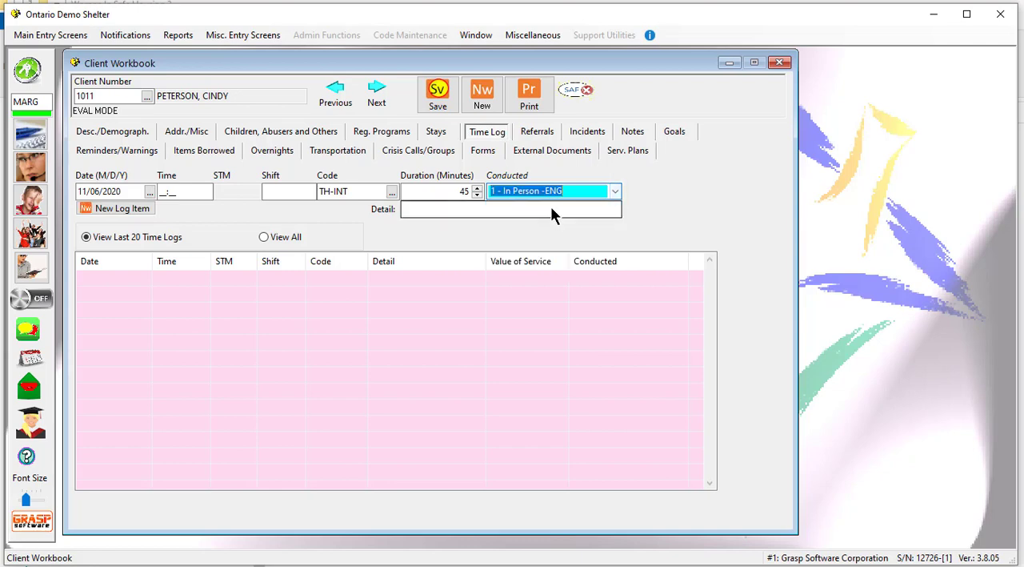
# Enter "Intake Assessment completed" as the log item's detail and save it, continuing to the required form.
pyautogui.click(409, 208)
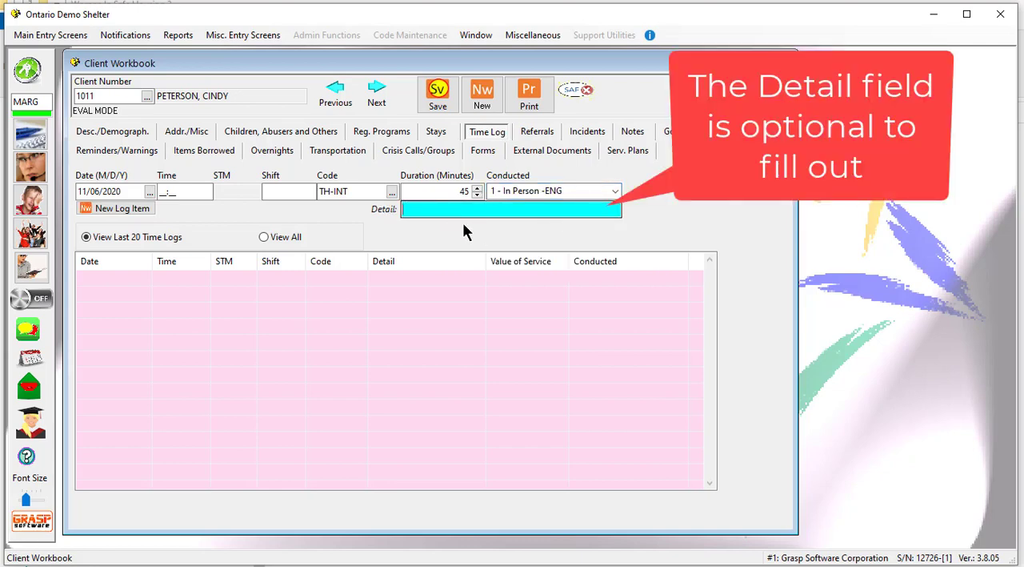
pyautogui.write('Intake Asses')
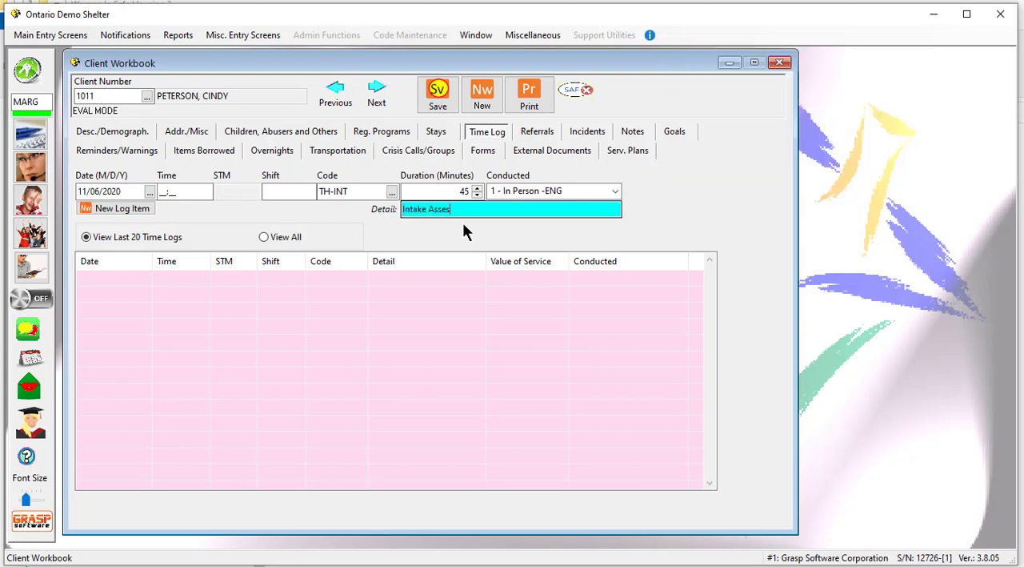
pyautogui.write('sment completed')
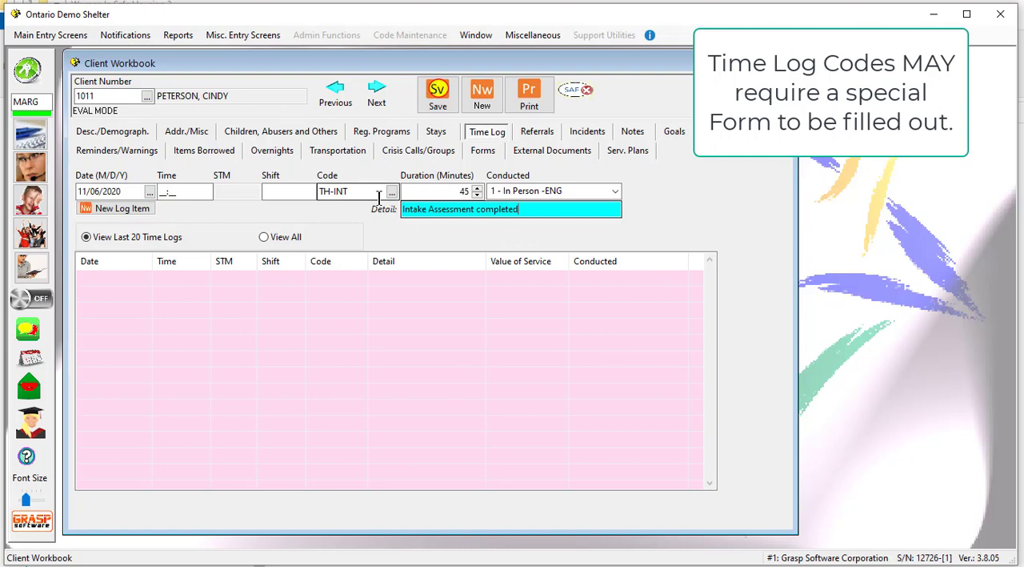
pyautogui.click(439, 95)
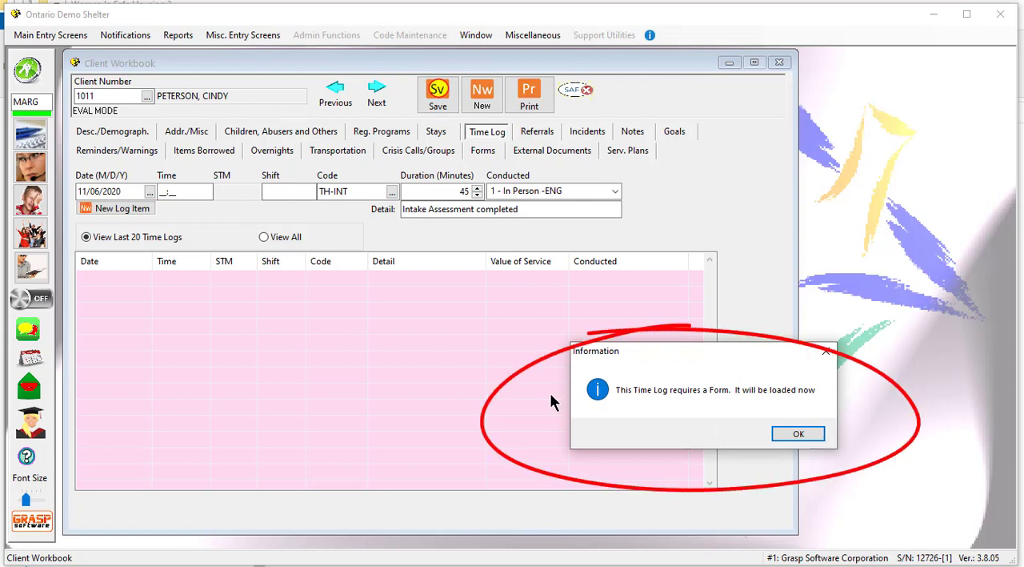
pyautogui.click(797, 435)
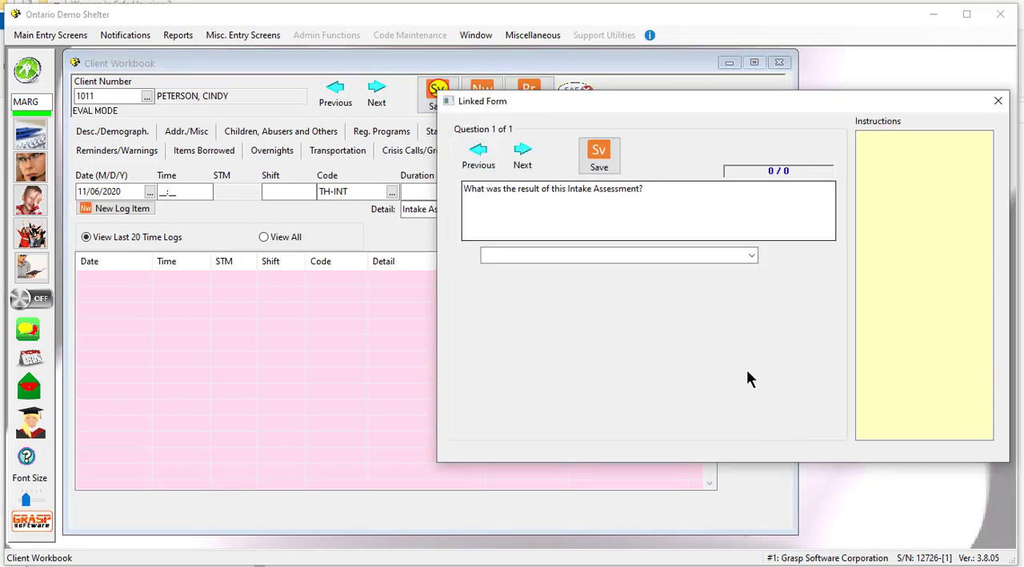
# Answer the linked form's intake result question with Y01A - Client Invited to Program, then save and close the form.
pyautogui.moveTo(670, 99); pyautogui.dragTo(361, 82)
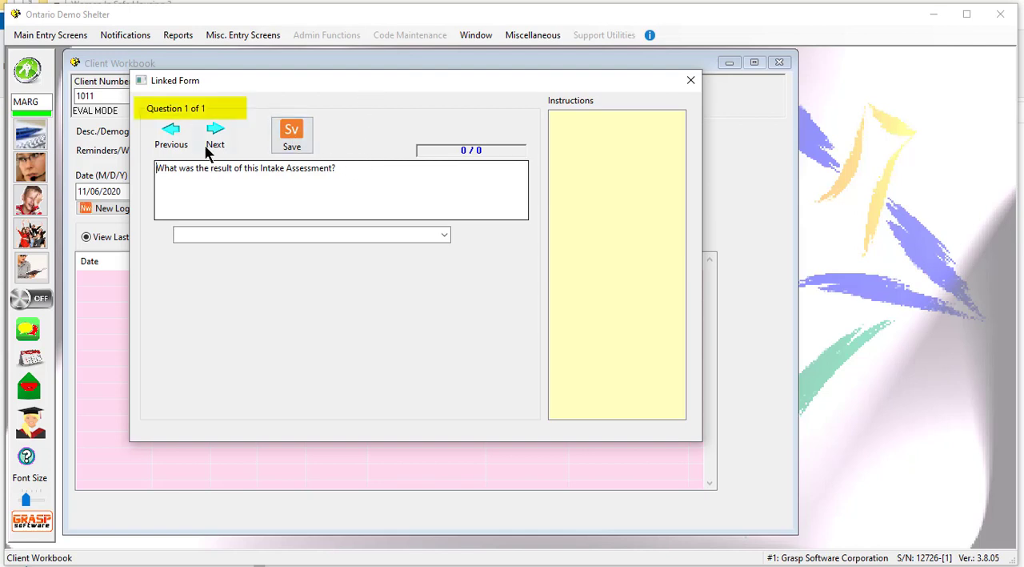
pyautogui.click(443, 236)
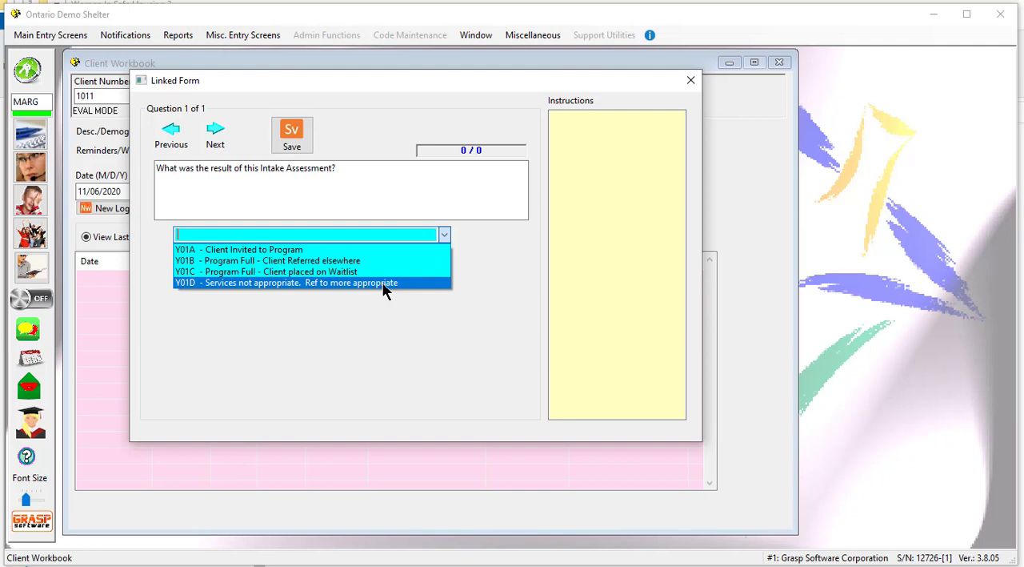
pyautogui.click(306, 253)
pyautogui.click(296, 140)
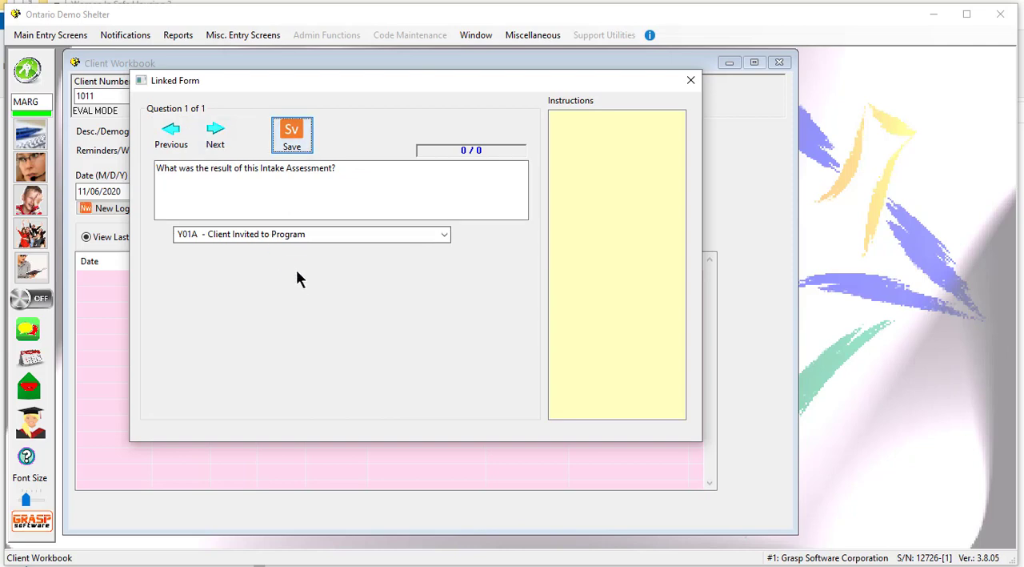
pyautogui.click(690, 82)
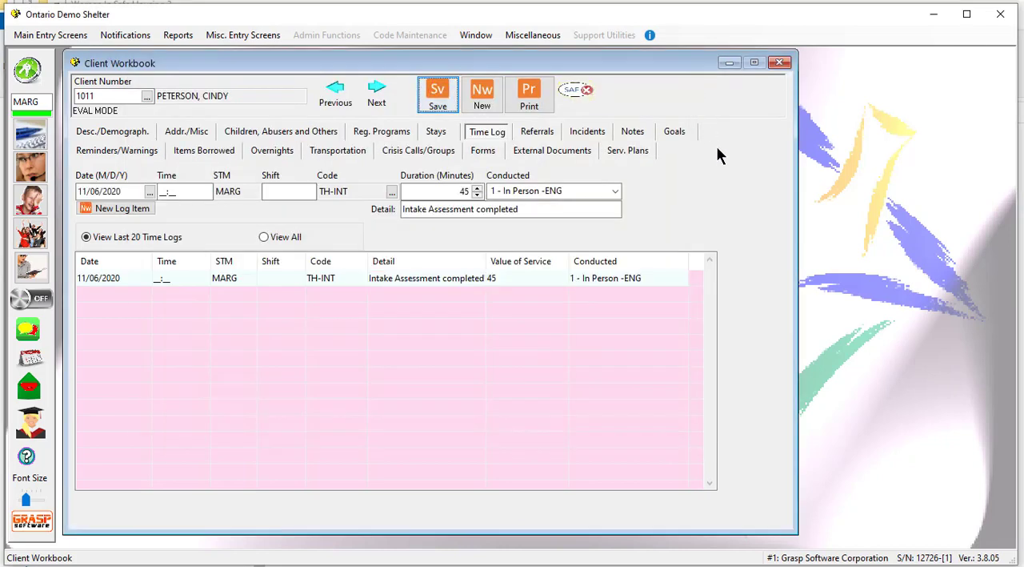